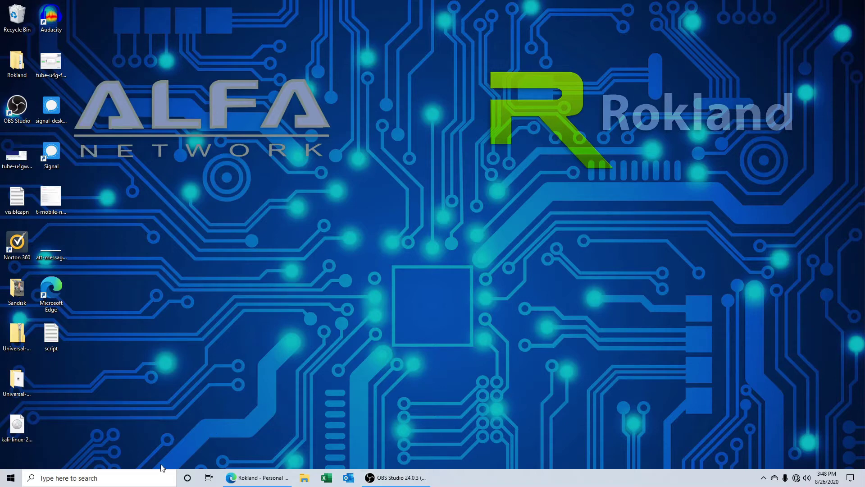
Step: Open the Windows search panel from the taskbar search box
left_click(143, 476)
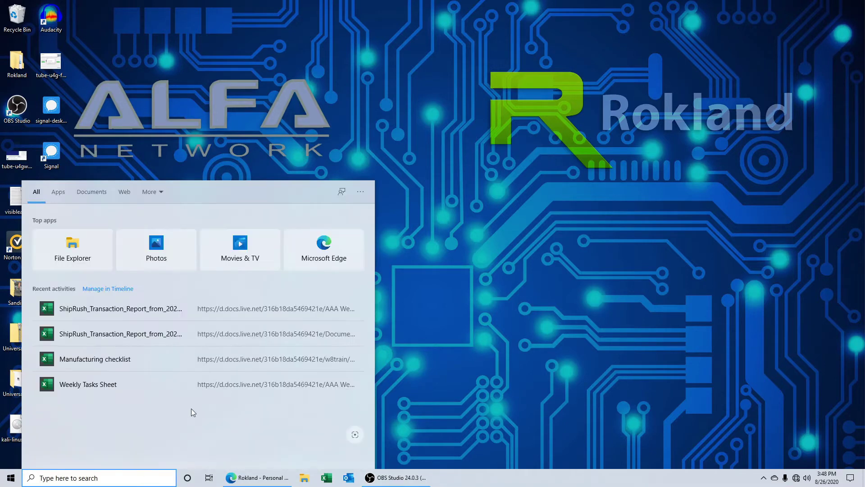
Step: Search 'cont', go through Control Panel to Network Connections, and bring up the Ethernet adapter's actions
type("cont")
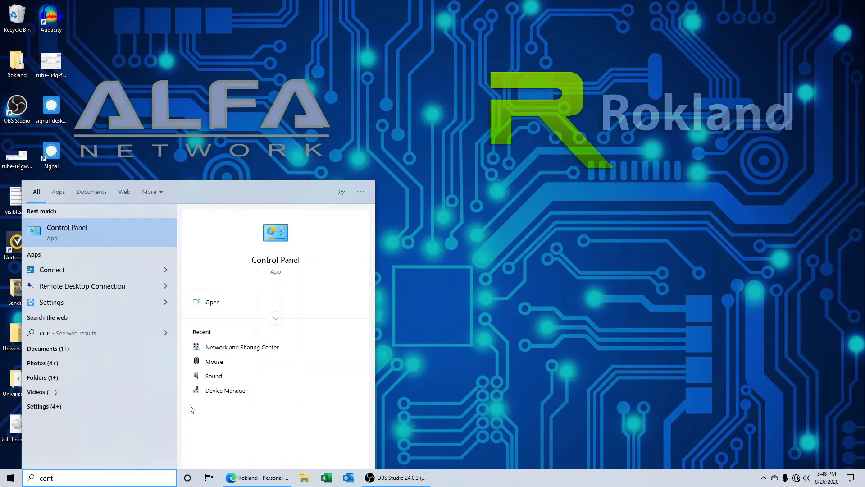
left_click(124, 234)
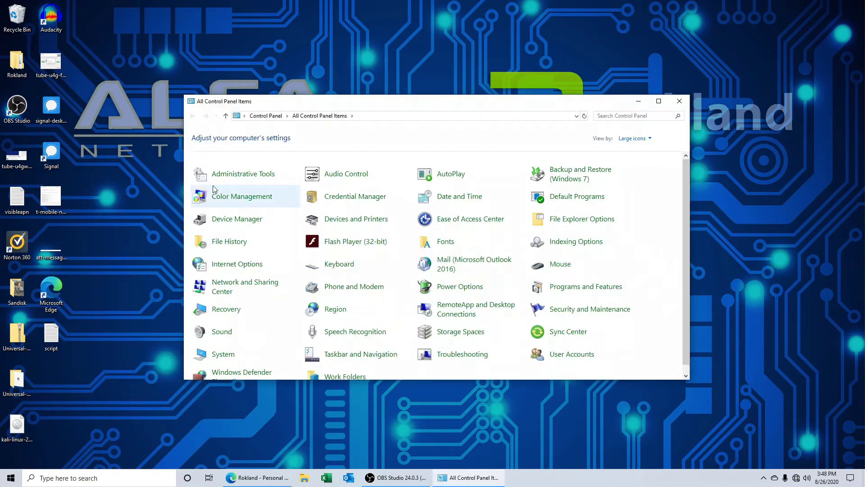
left_click(253, 289)
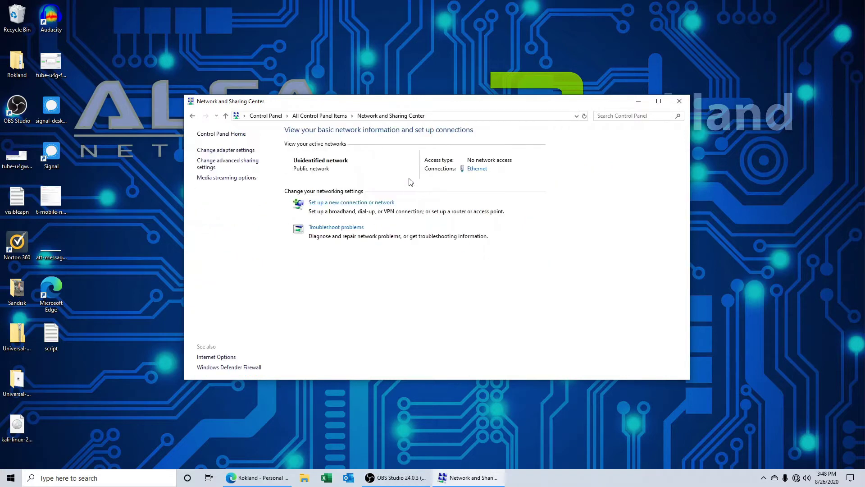
left_click(248, 150)
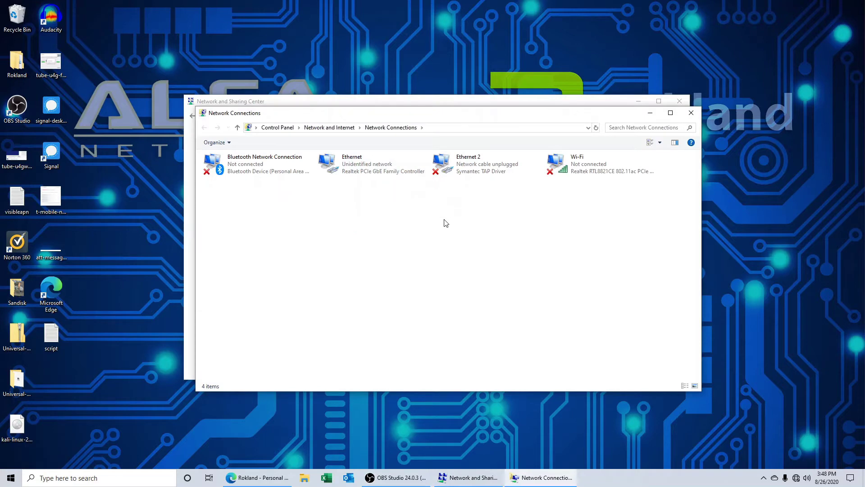
left_click(357, 167)
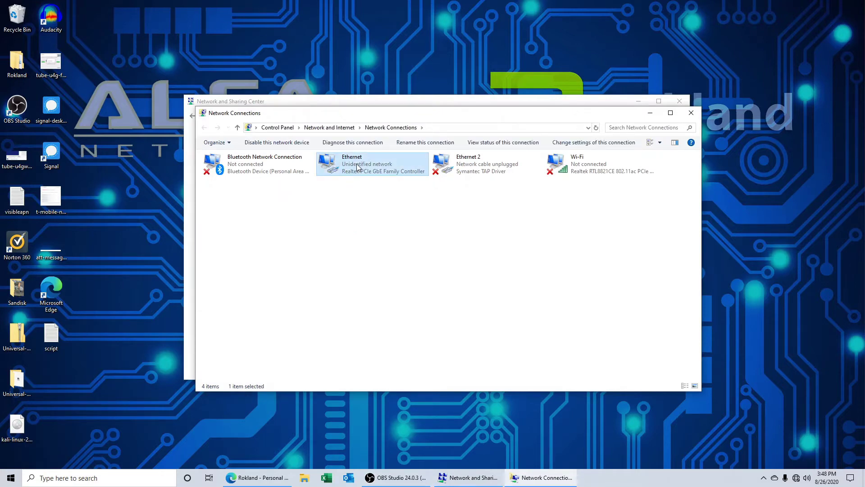
right_click(356, 164)
Step: Give Ethernet static IPv4 192.168.2.35, mask 255.255.255.0, gateway 192.168.2.1
left_click(385, 251)
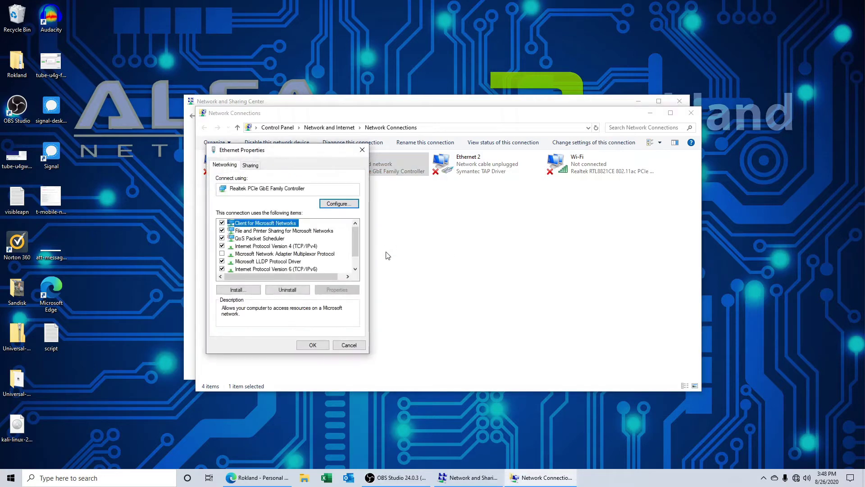
left_click(244, 247)
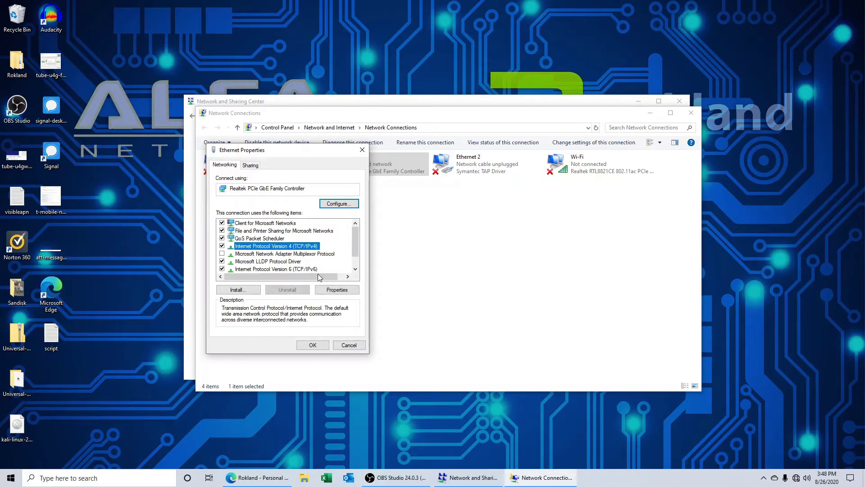
left_click(336, 290)
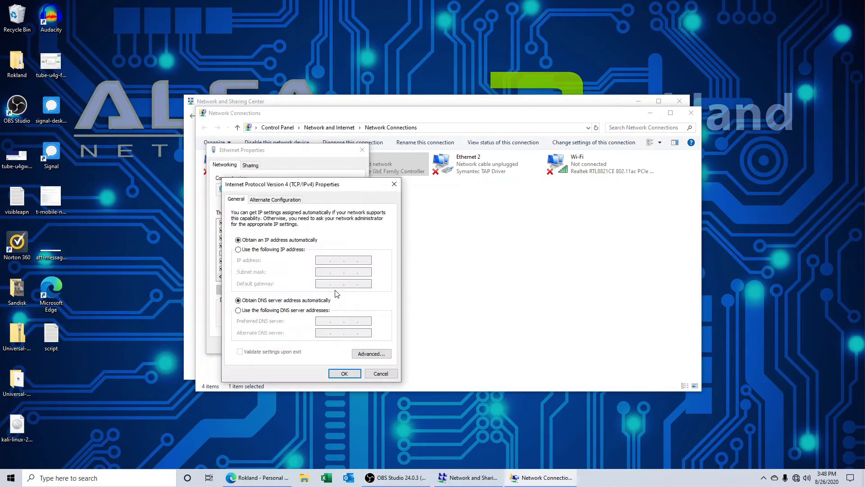
left_click(238, 250)
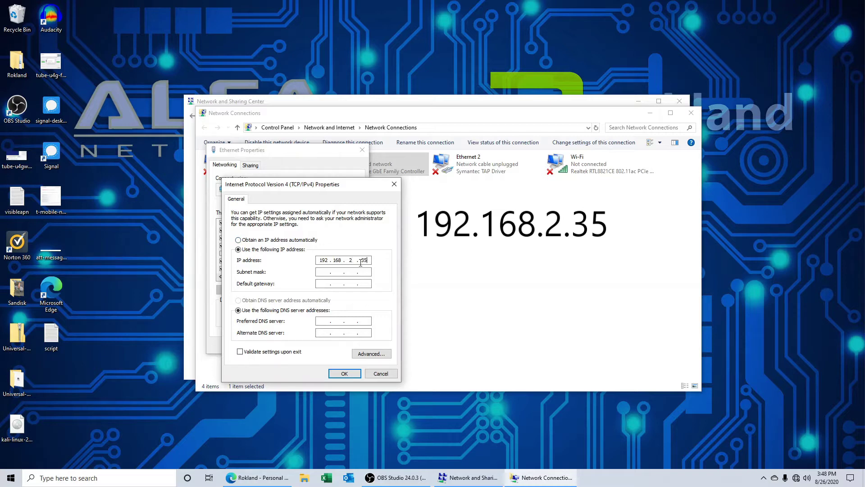
left_click(324, 272)
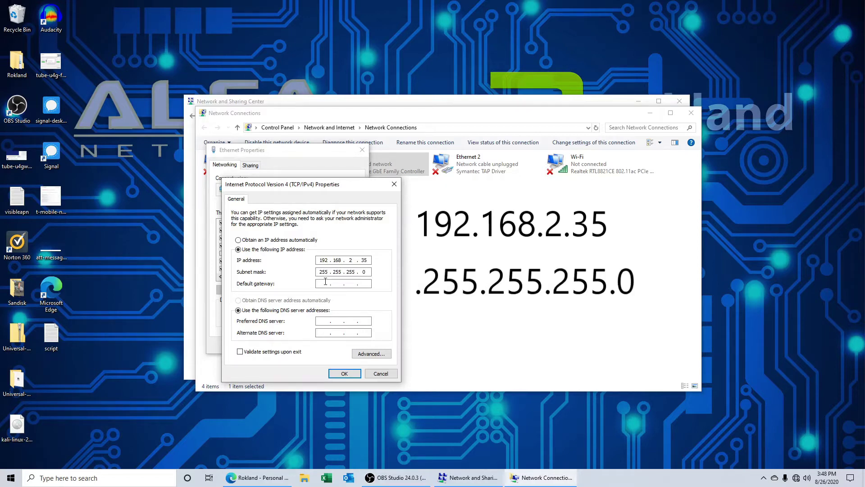
type("192 . 168 . 2 . 1")
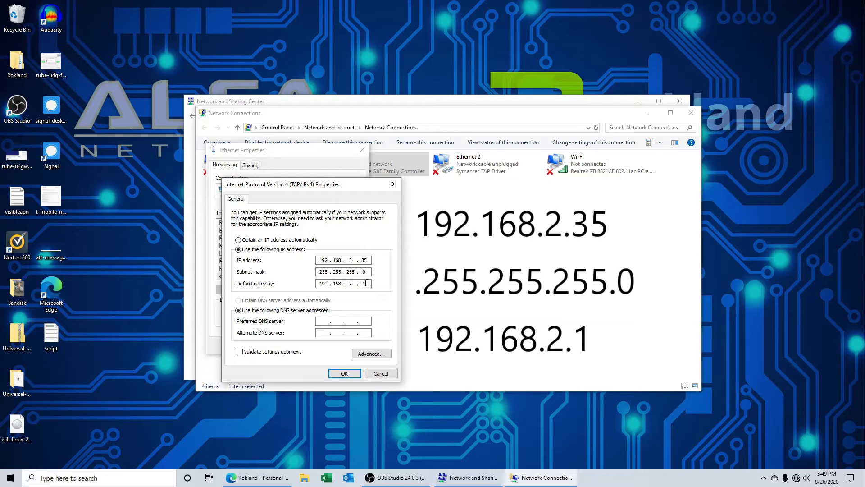
left_click(358, 374)
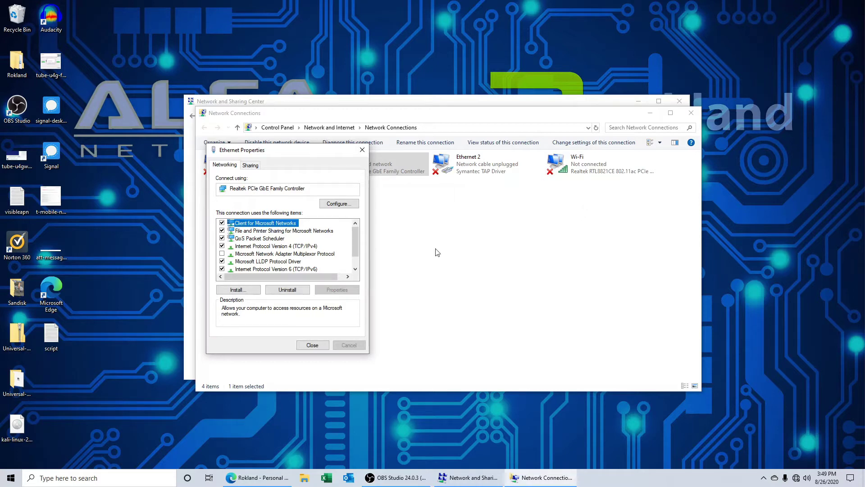
left_click(325, 343)
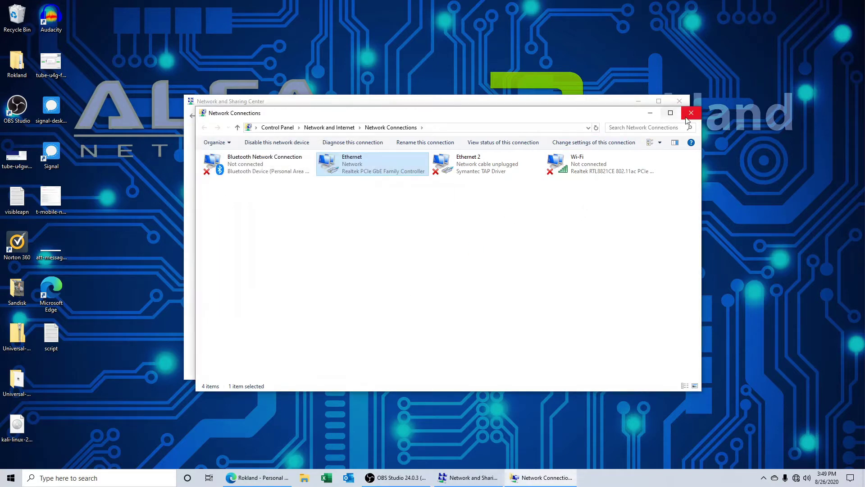
Step: Minimize the Control Panel windows and load 192.168.2.1 in Edge
left_click(650, 113)
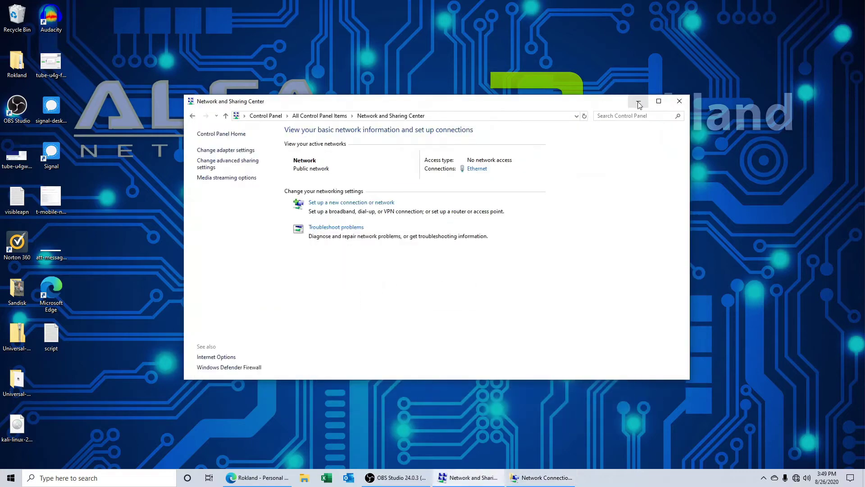
left_click(638, 101)
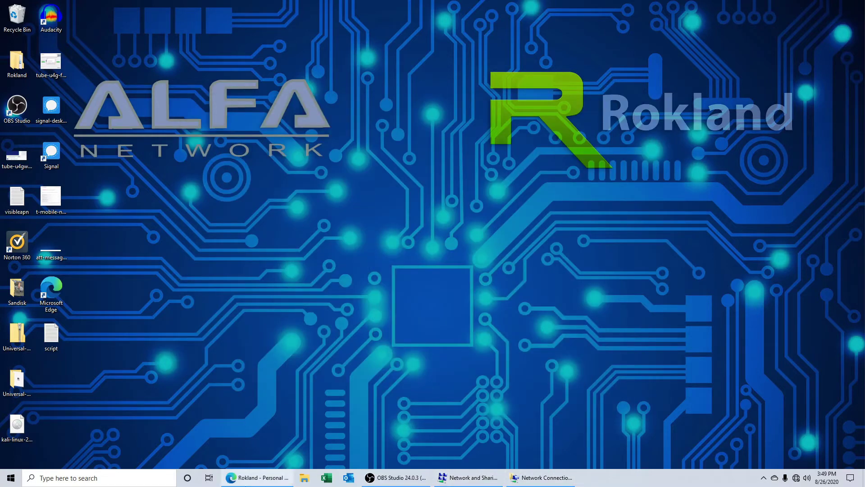
left_click(245, 484)
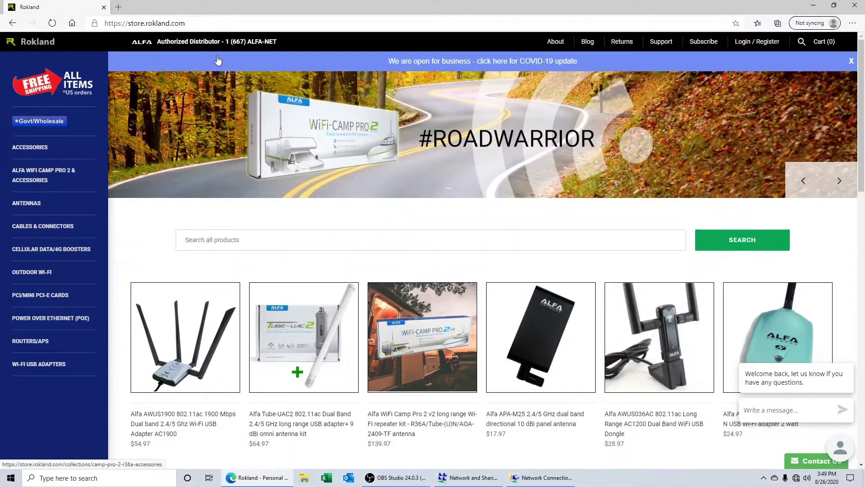
left_click(210, 23)
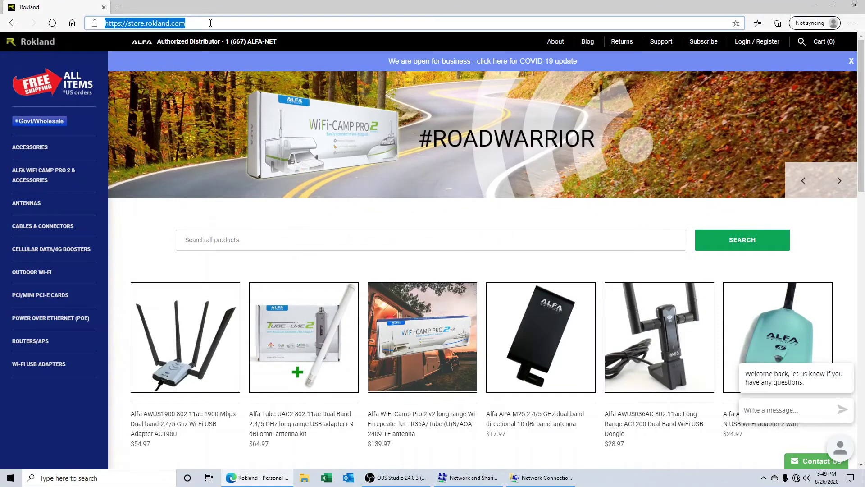
type("192")
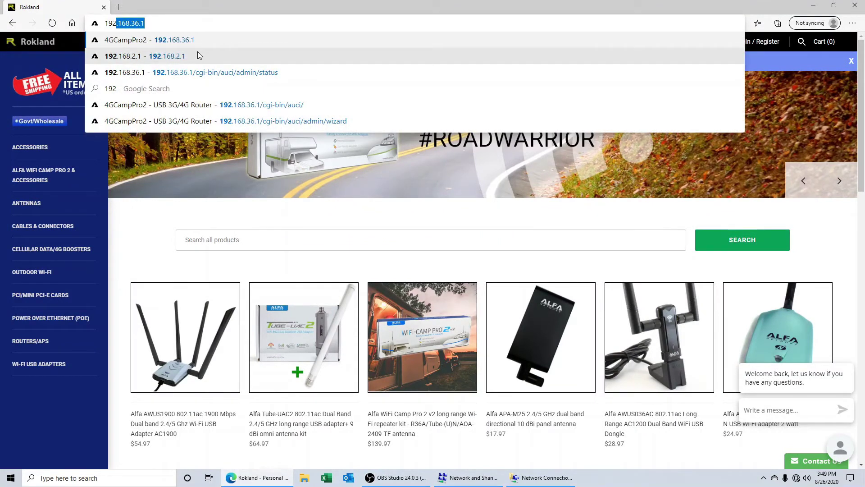
left_click(198, 53)
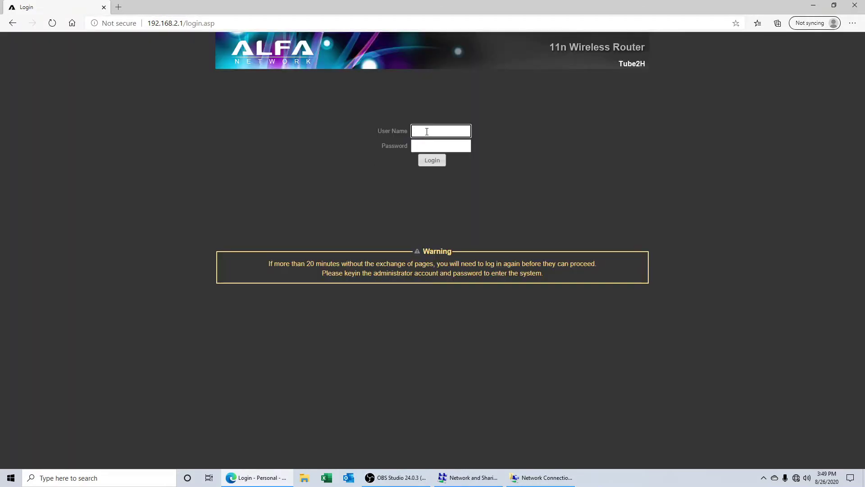
Step: Log in to the router with the administrator credentials and open Easy Setup
type("admin")
key("BackSpace")
key("BackSpace")
type("min")
left_click(432, 145)
type("ad")
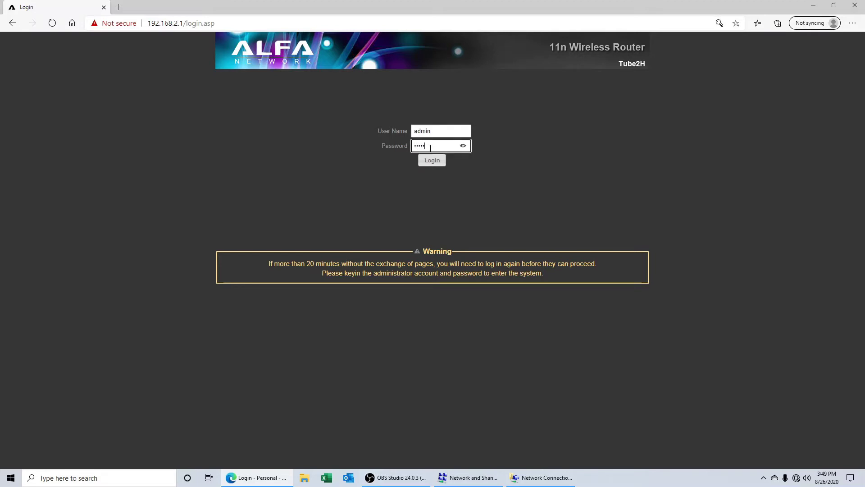
type("min")
left_click(432, 159)
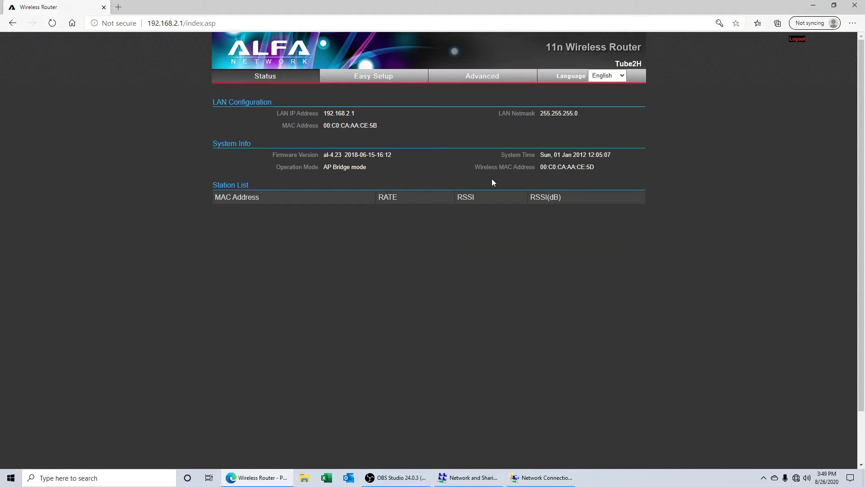
left_click(381, 80)
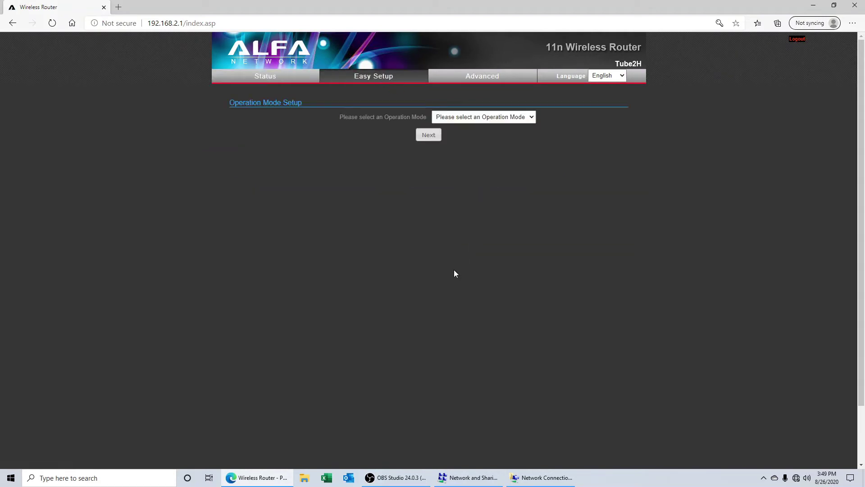
Step: Choose Client Bridge as the router's operation mode
left_click(505, 119)
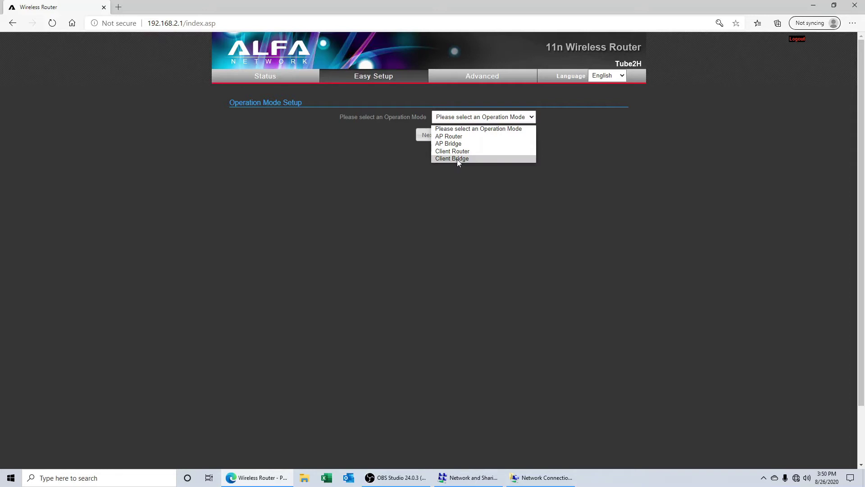
left_click(456, 159)
left_click(436, 136)
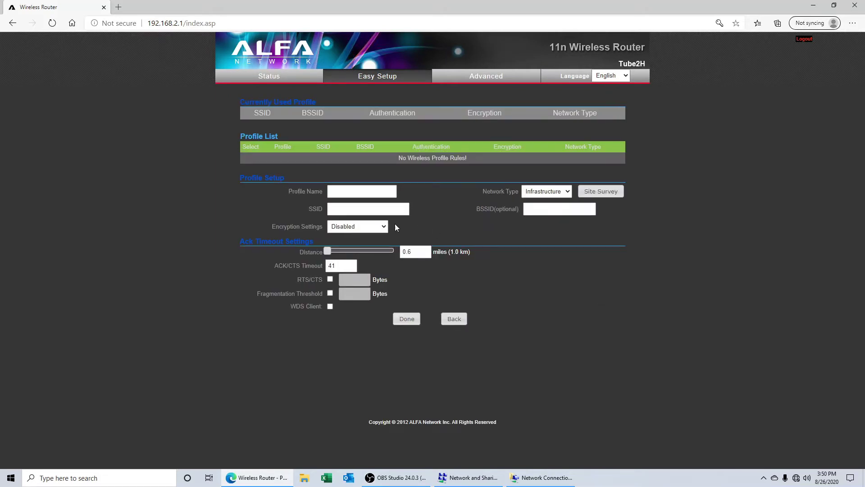
Step: Select WiFi-Arris from Site Survey, enter its WPA2-PSK passphrase, and save the profile
left_click(600, 192)
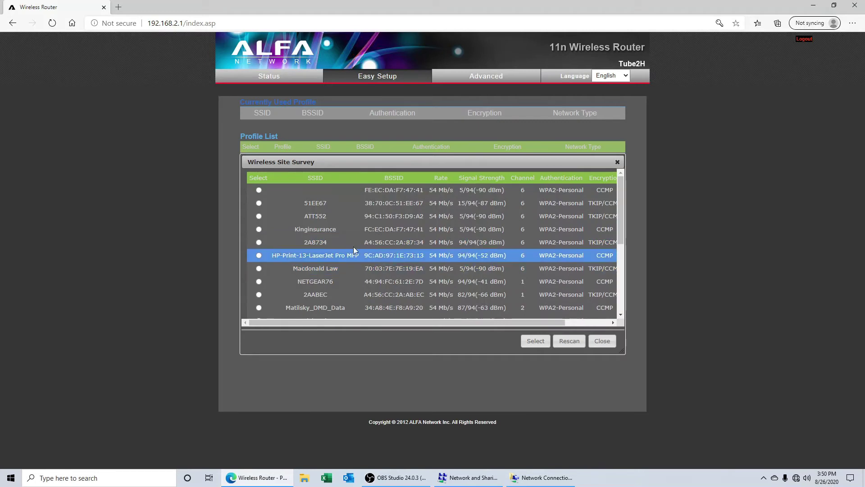
scroll(282, 282, "down", 2)
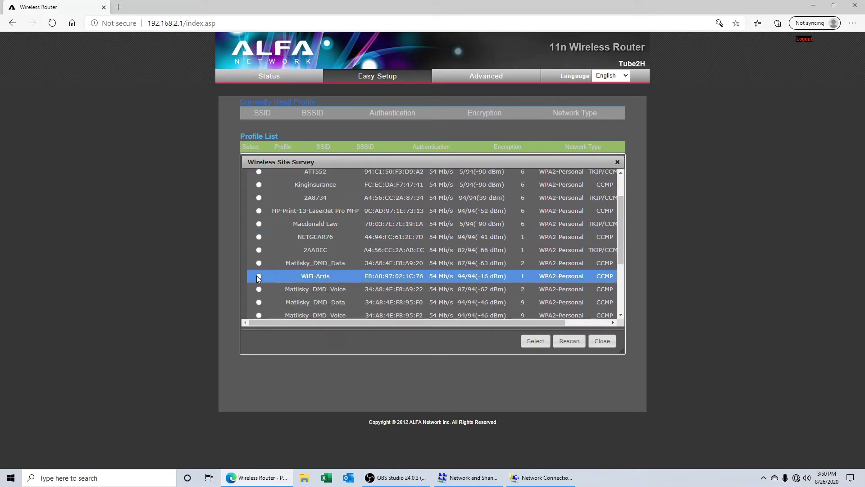
left_click(258, 276)
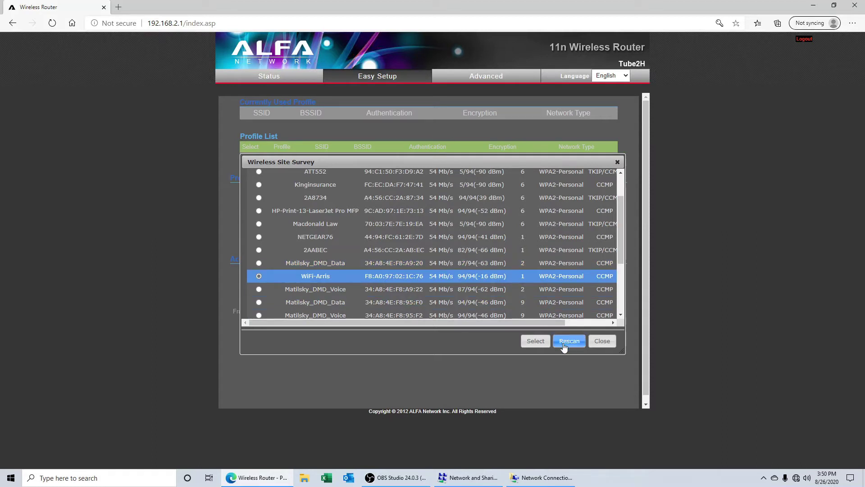
left_click(540, 342)
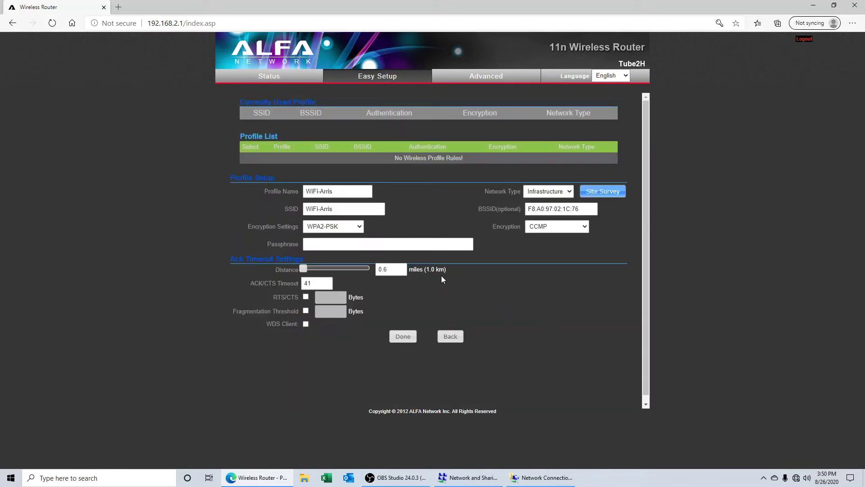
left_click(355, 249)
left_click(345, 246)
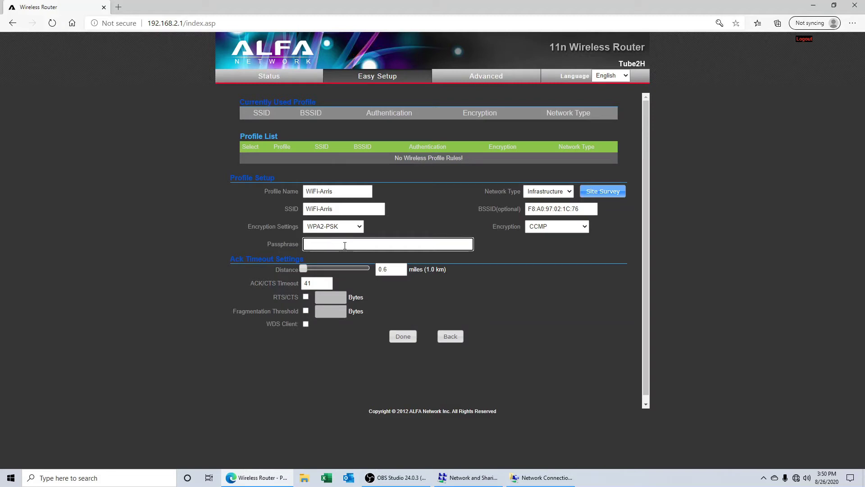
type("••")
left_click(403, 337)
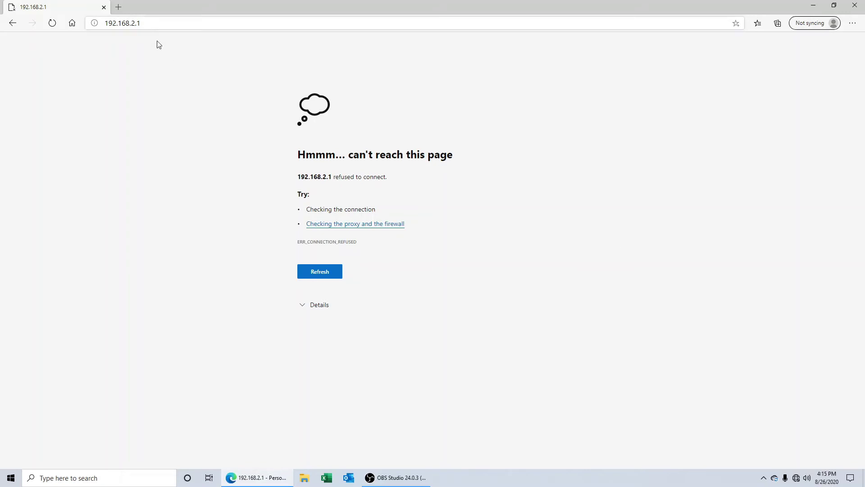
Step: Search 'contr' and go through Control Panel to the Ethernet adapter in Network Connections
left_click(142, 477)
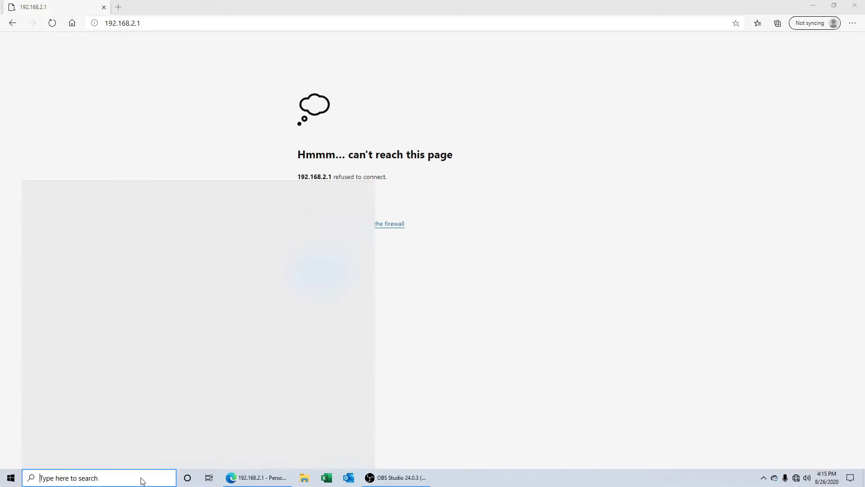
type("contr")
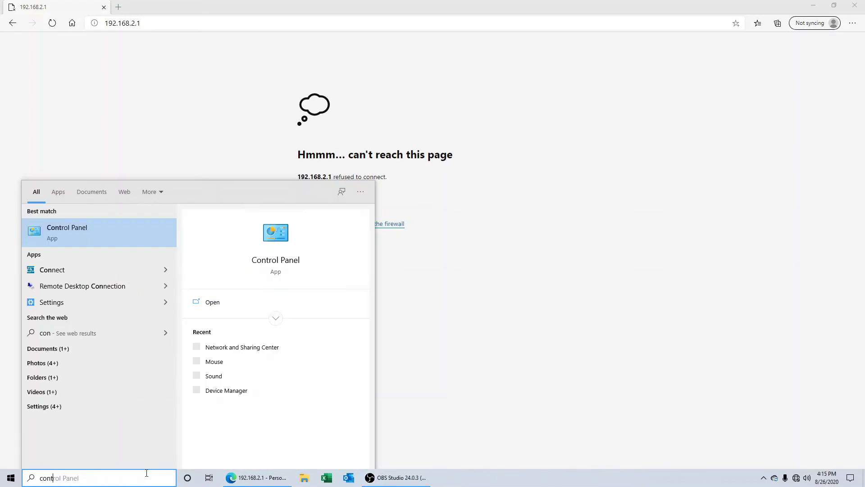
left_click(88, 239)
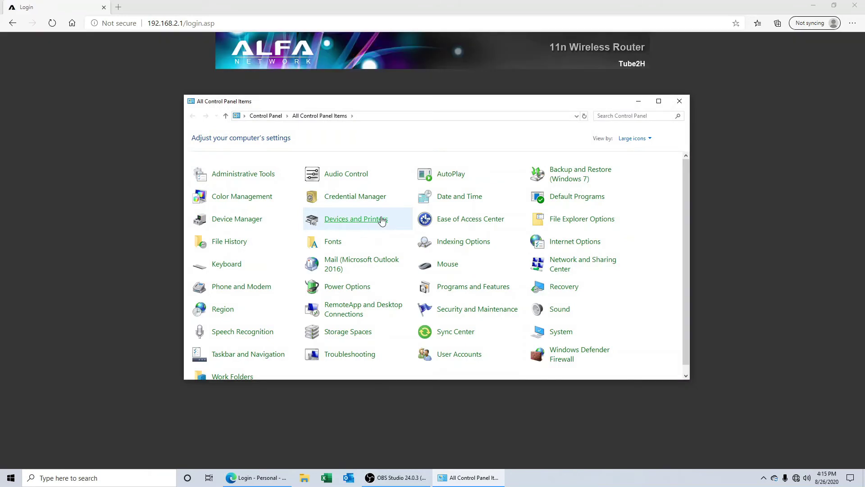
left_click(248, 283)
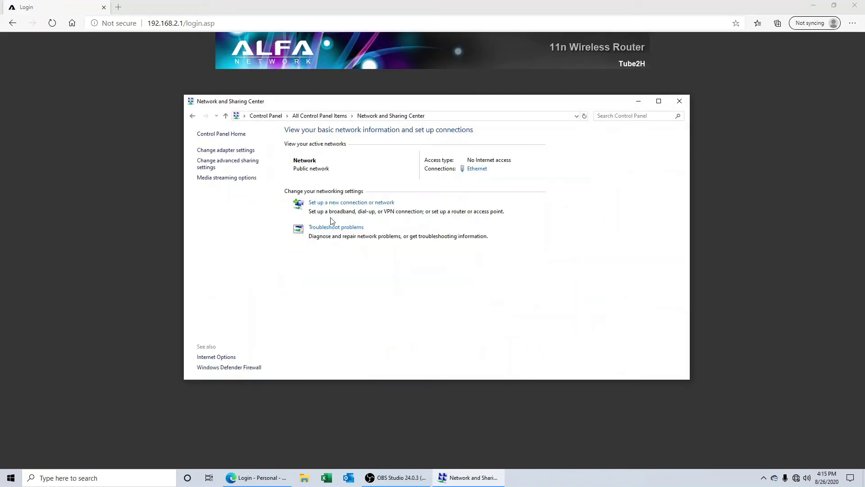
left_click(227, 151)
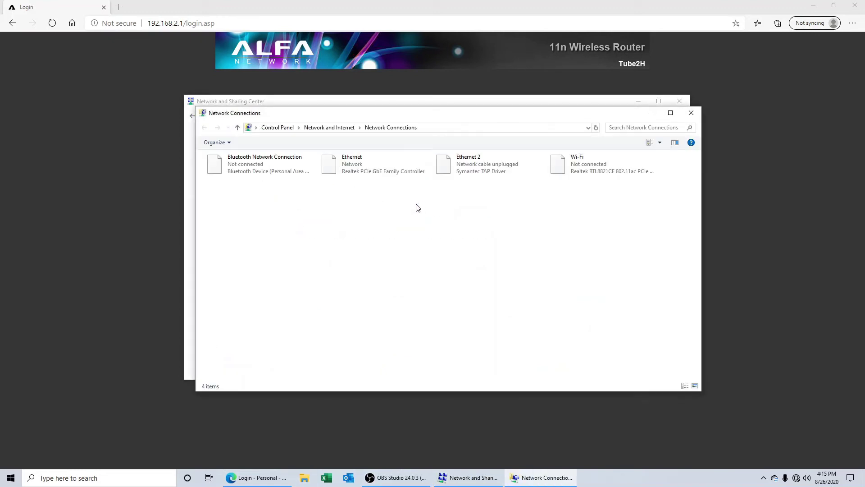
left_click(355, 169)
right_click(355, 168)
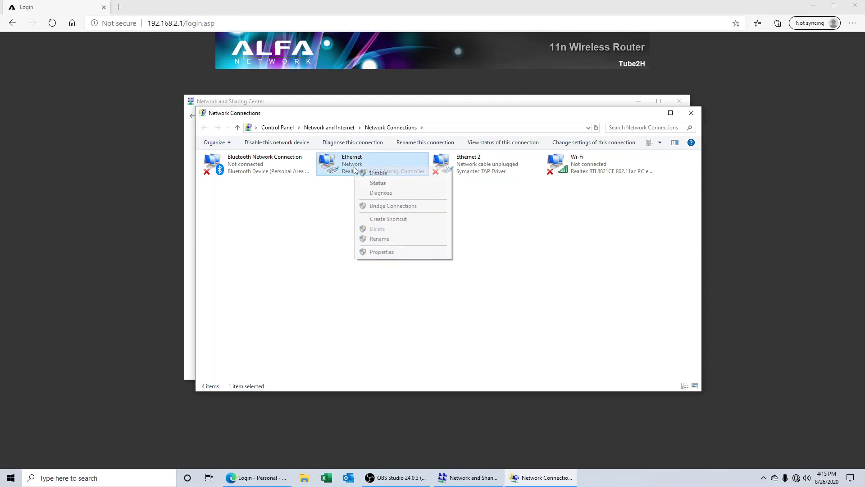
Step: Switch Ethernet IPv4 to obtain an IP address automatically and close the network windows
left_click(378, 252)
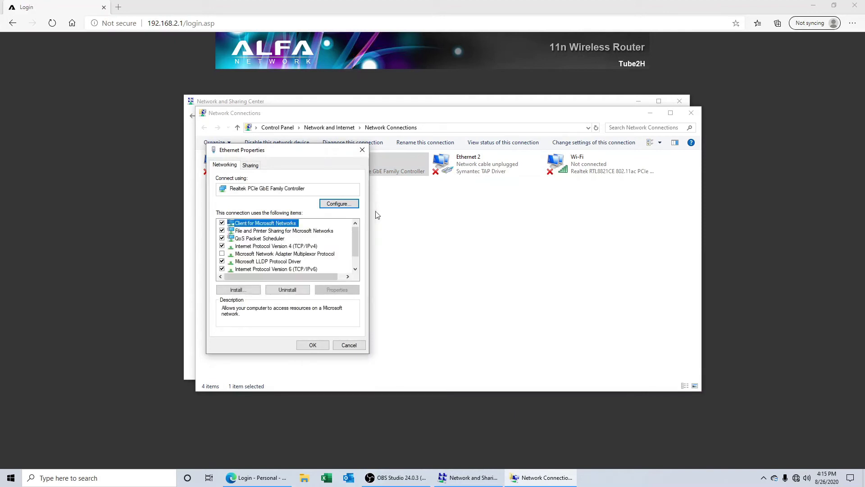
left_click(276, 246)
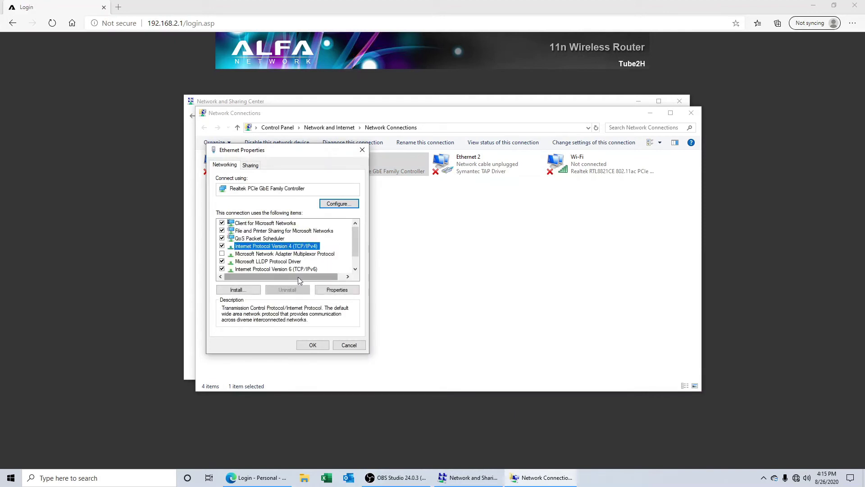
left_click(340, 291)
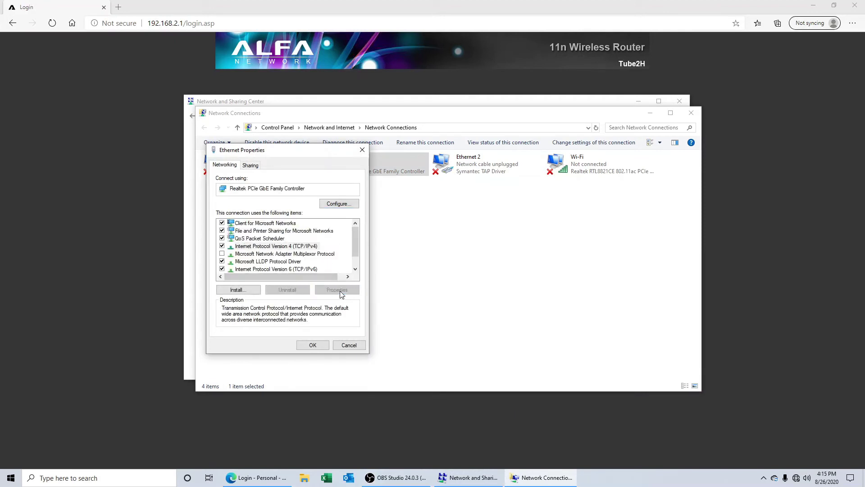
left_click(238, 240)
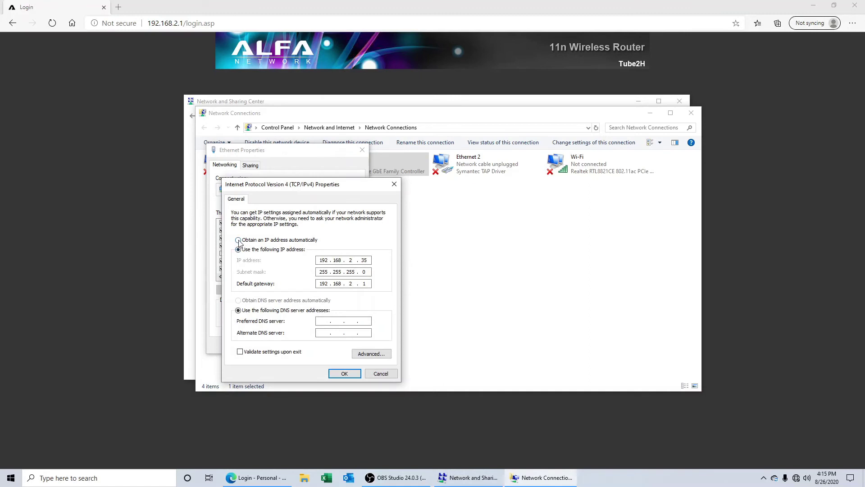
left_click(345, 374)
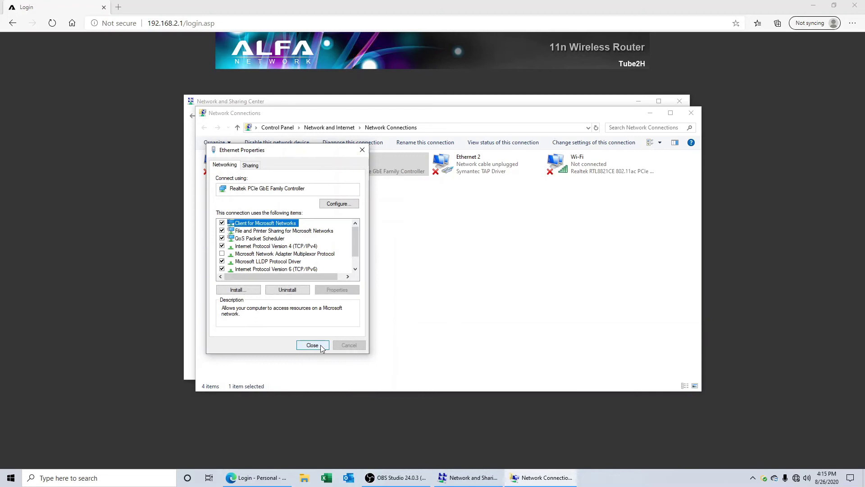
left_click(322, 348)
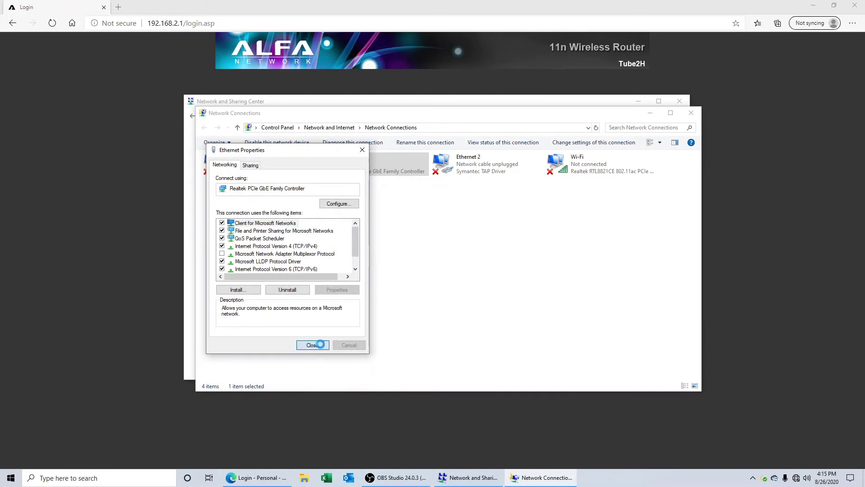
left_click(691, 115)
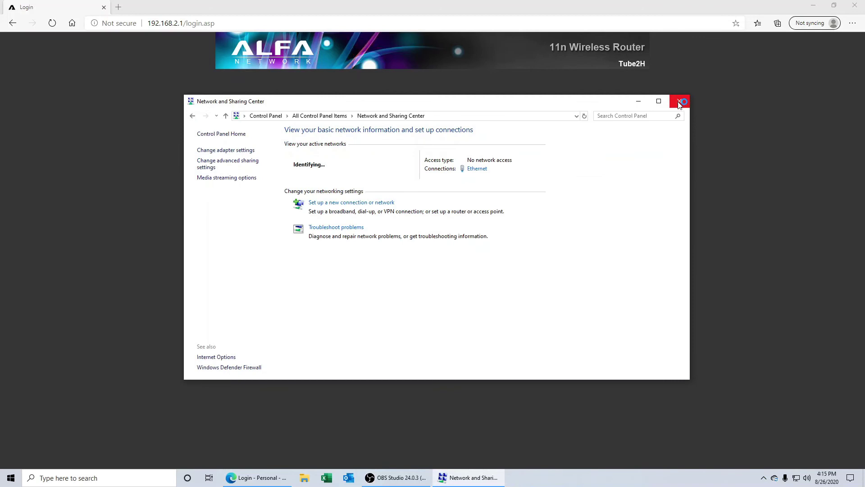
left_click(680, 102)
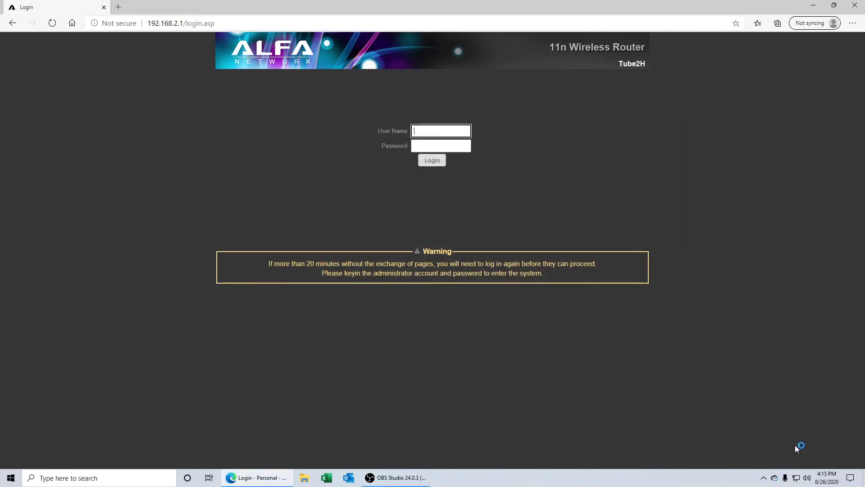
Step: Check the PC's connection status from the tray icon, then go to Edge's address bar
left_click(795, 481)
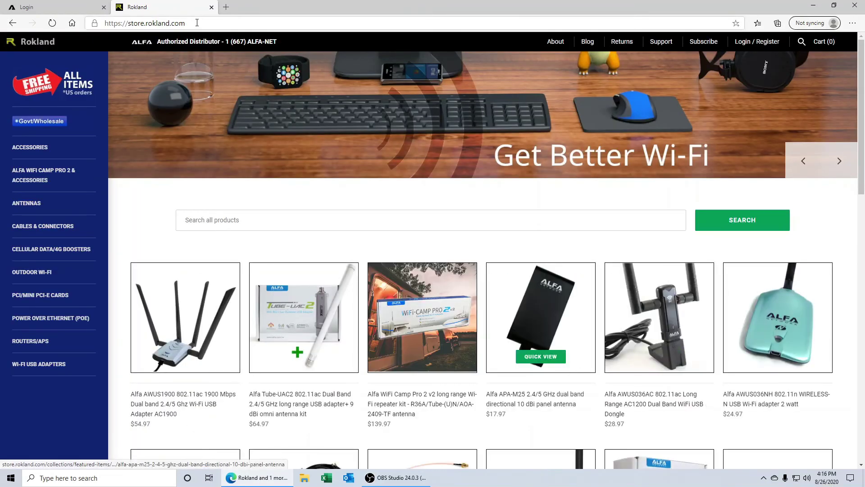
left_click(200, 27)
Step: Browse to 192.168.2.1 in the second tab to test whether the router is reachable
type("192")
type("2")
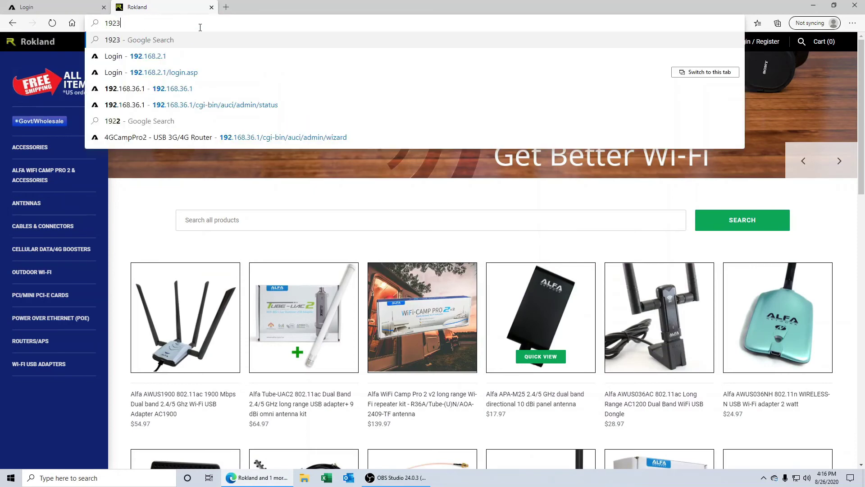
key("BackSpace")
type(".")
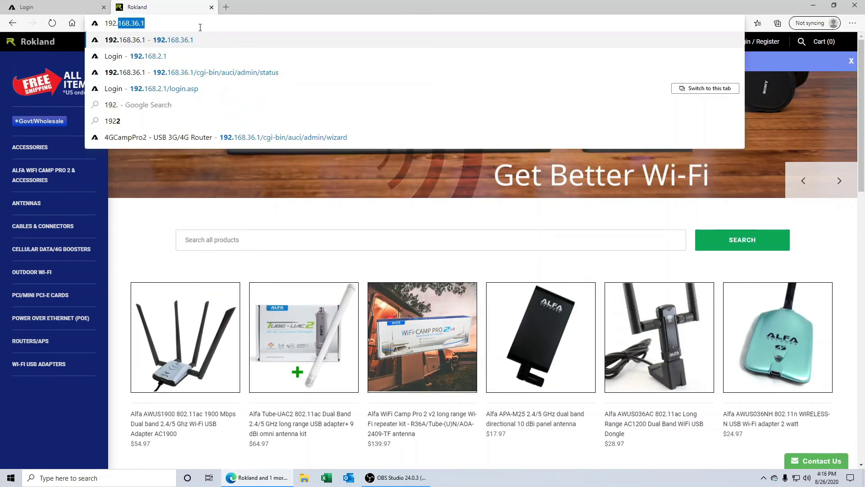
type("168.2.1")
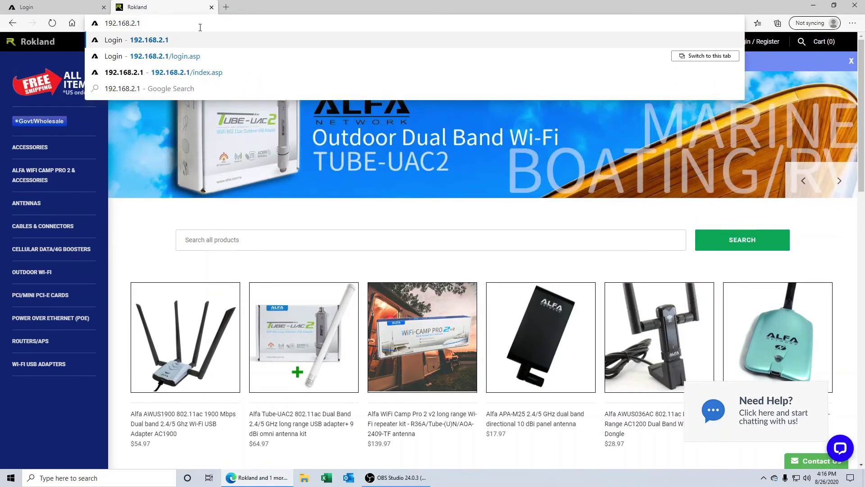
key("Return")
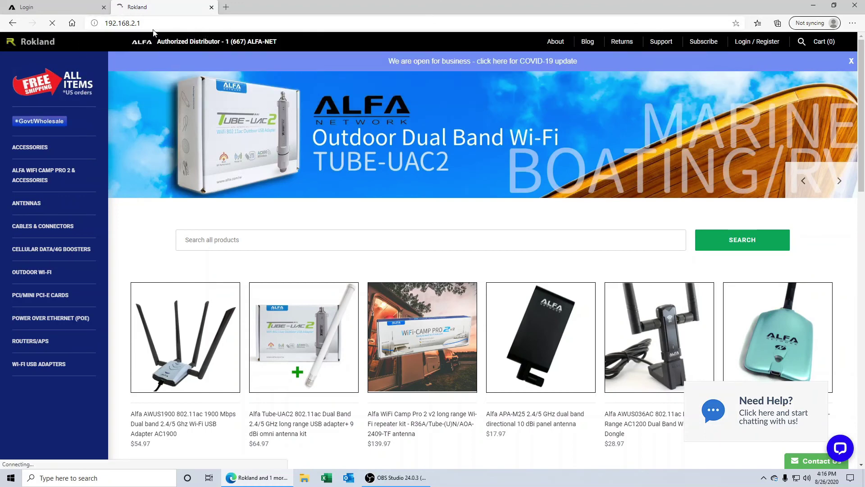